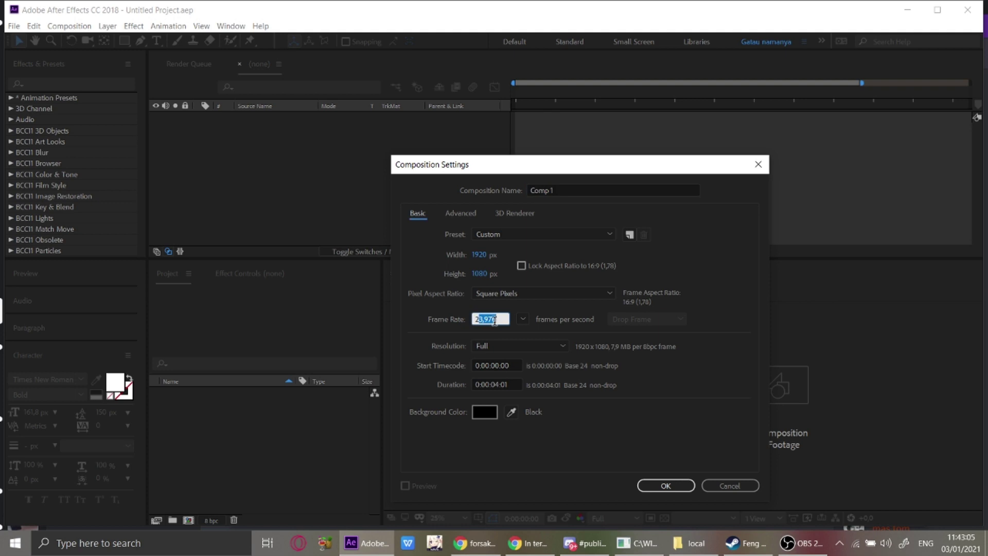
Create the 1920 x 1080 composition at 23.976 frames per second and add an empty shape layer to it.
left_click(499, 320)
key("Return")
right_click(308, 141)
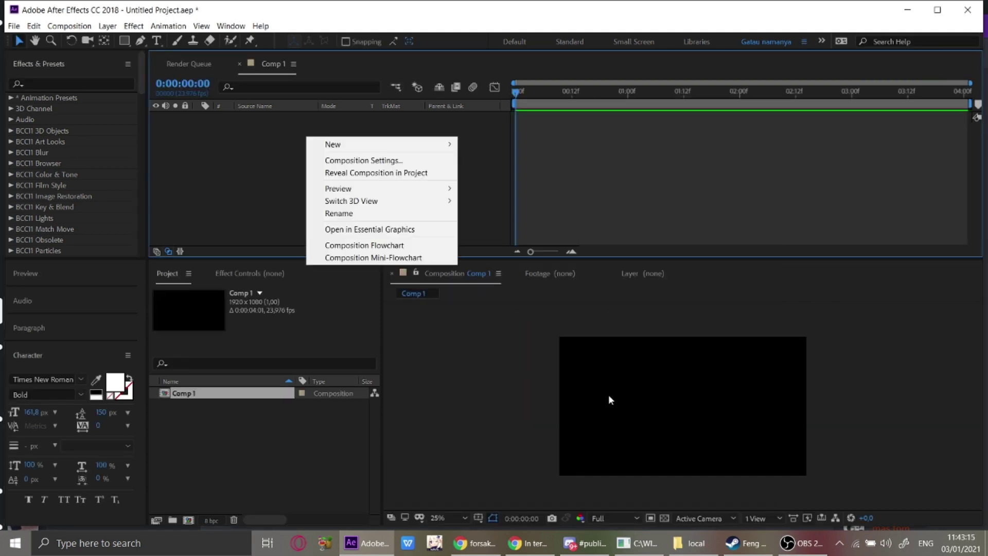
right_click(260, 136)
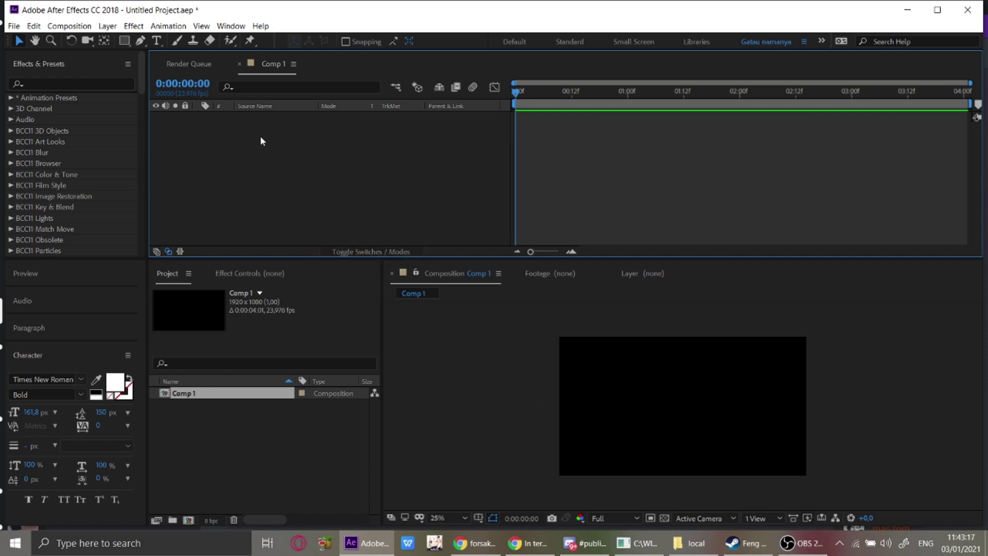
right_click(260, 136)
mouse_move(289, 150)
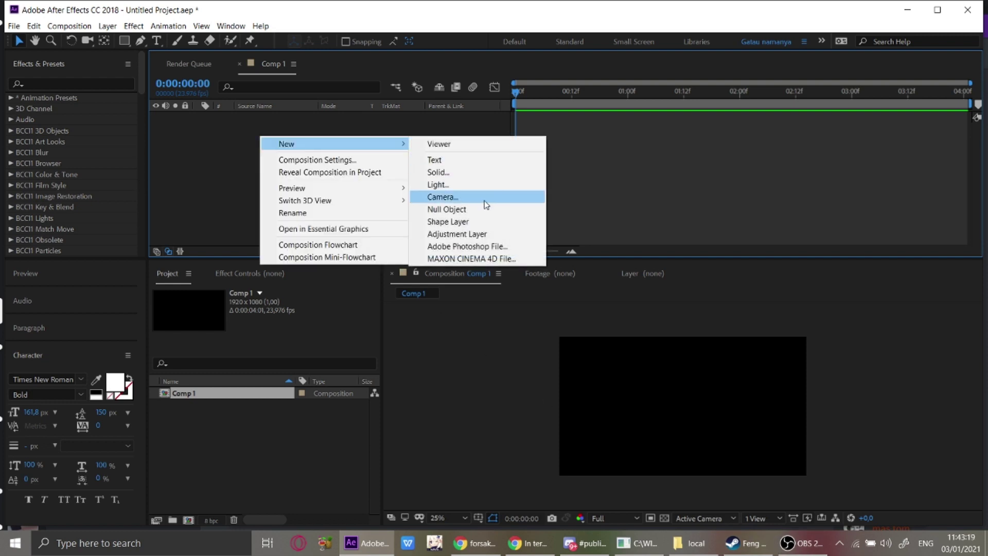
left_click(482, 221)
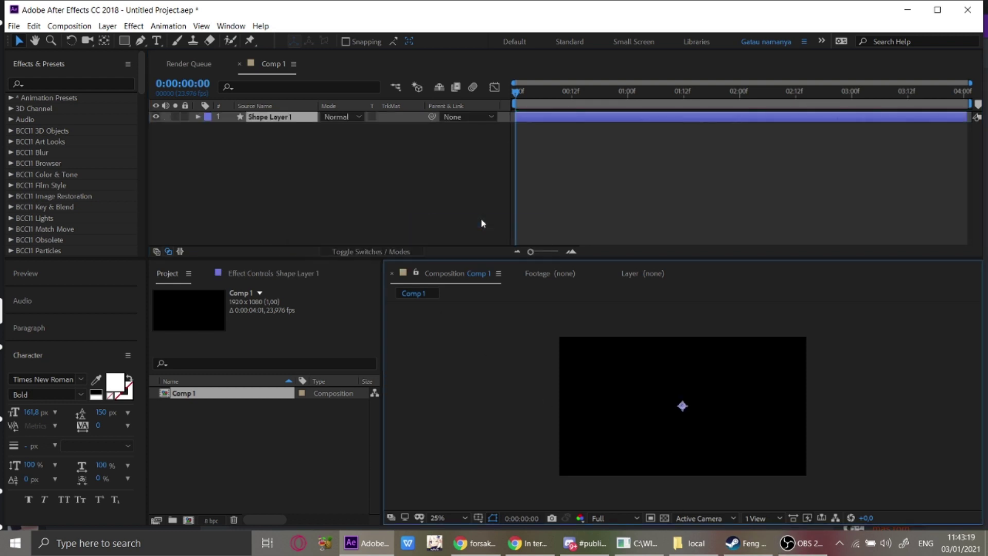
Activate the Pen tool and set its stroke color to white (FFFFFF).
left_click(139, 42)
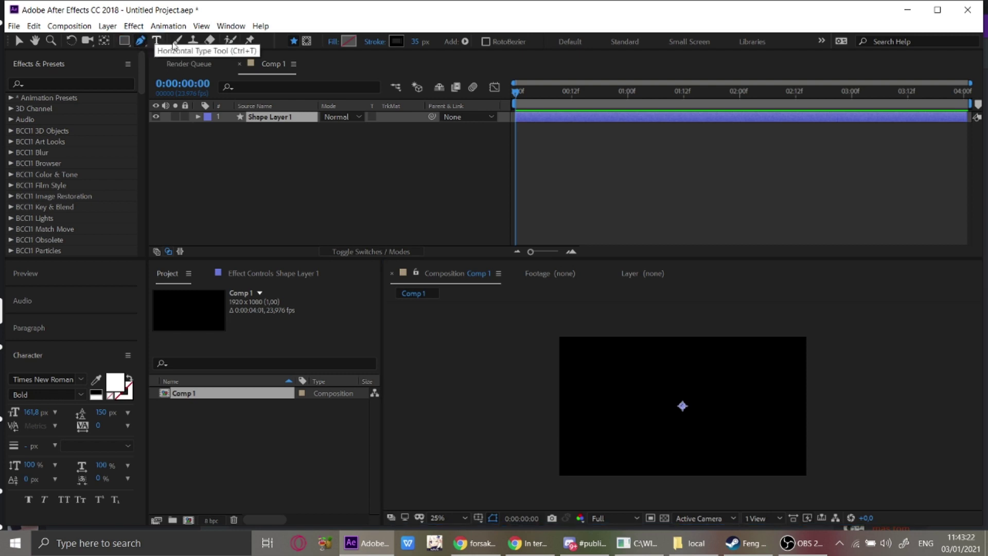
left_click(396, 42)
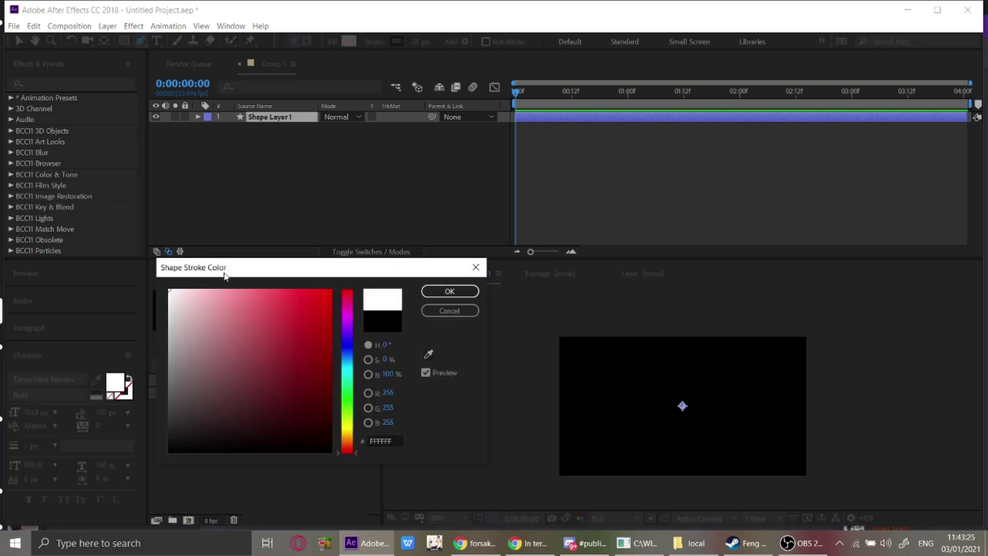
left_click(444, 292)
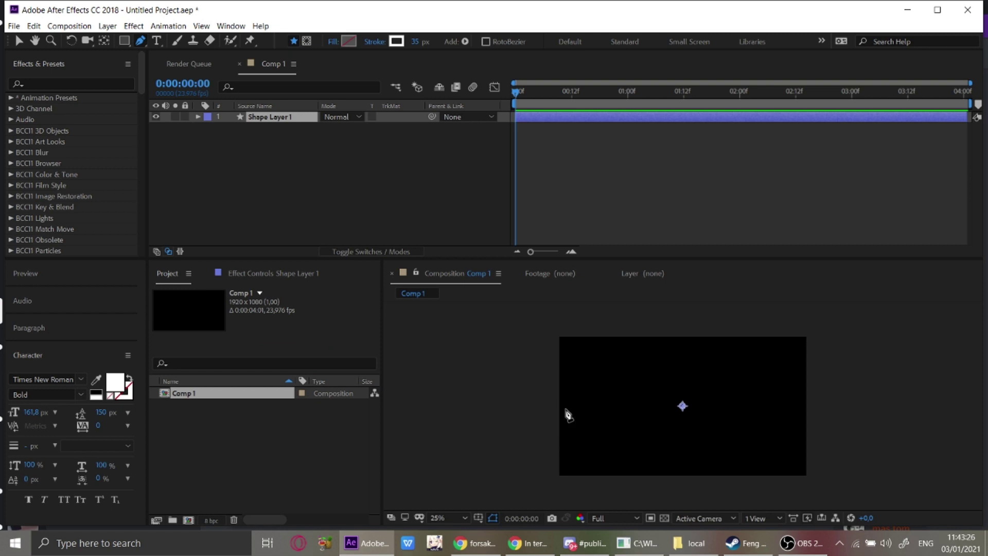
Draw a straight horizontal line across the full width of the composition, through its middle.
left_click(562, 403)
left_click(807, 403)
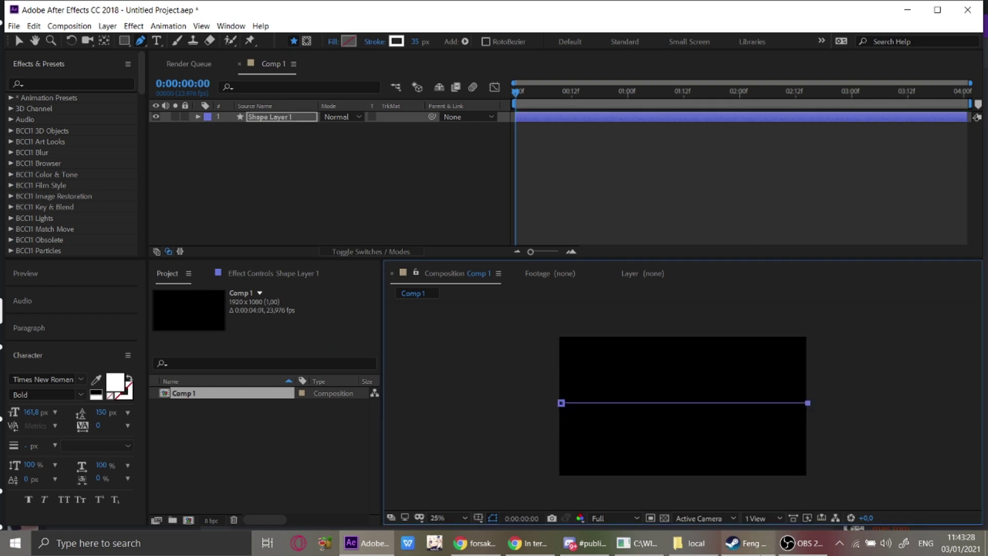
mouse_move(747, 535)
scroll(592, 452, "up", 2)
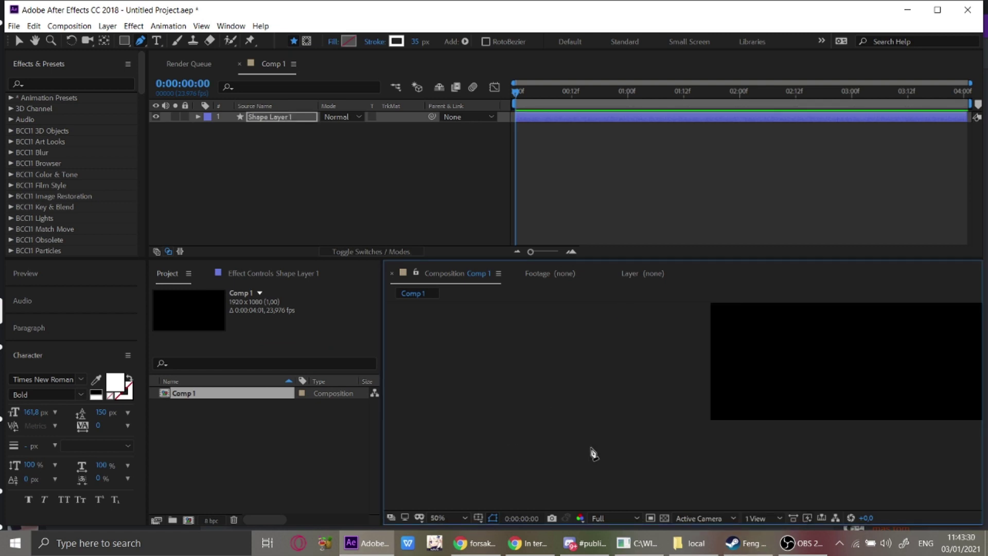
left_click(452, 517)
left_click(457, 302)
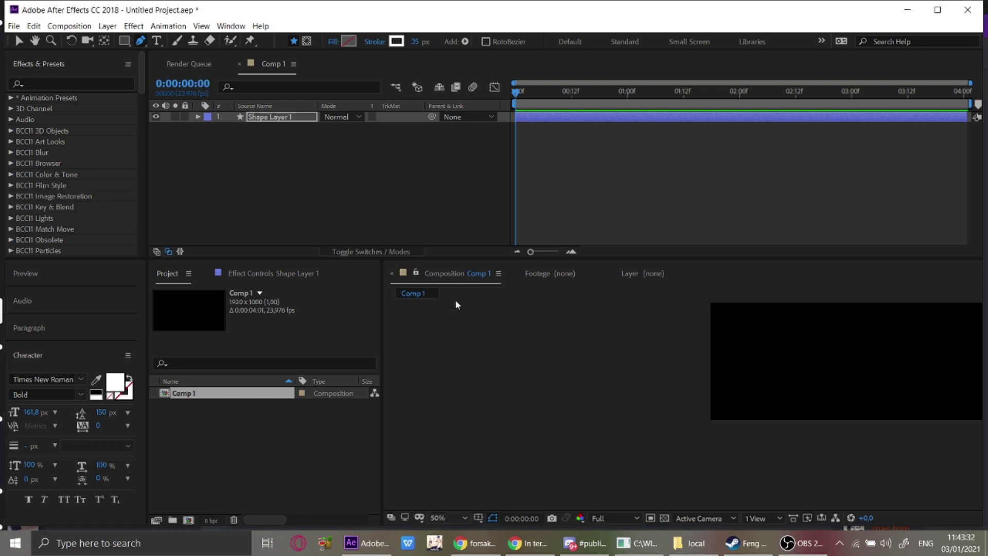
left_click(334, 158)
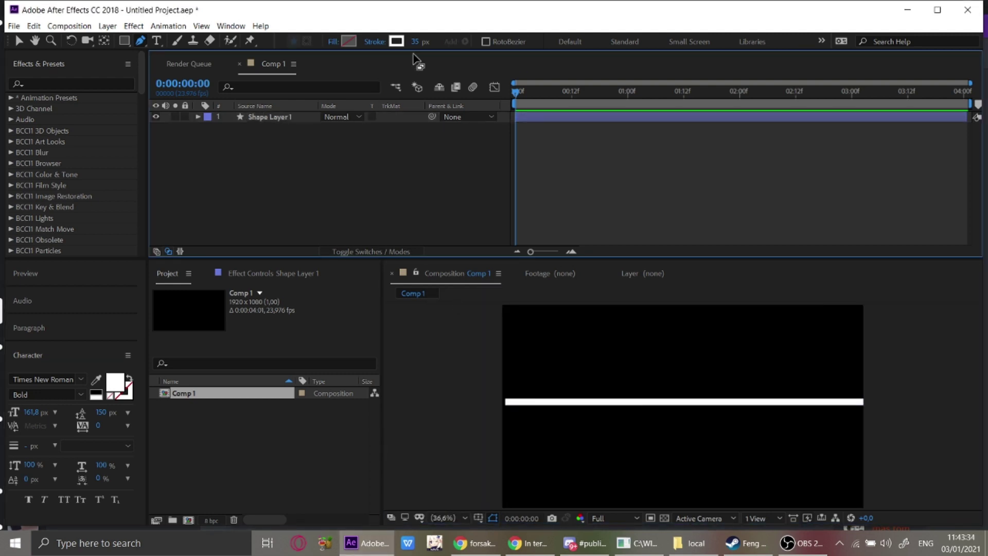
Set the stroke width of the line on Shape Layer 1 to 200 px.
left_click(279, 120)
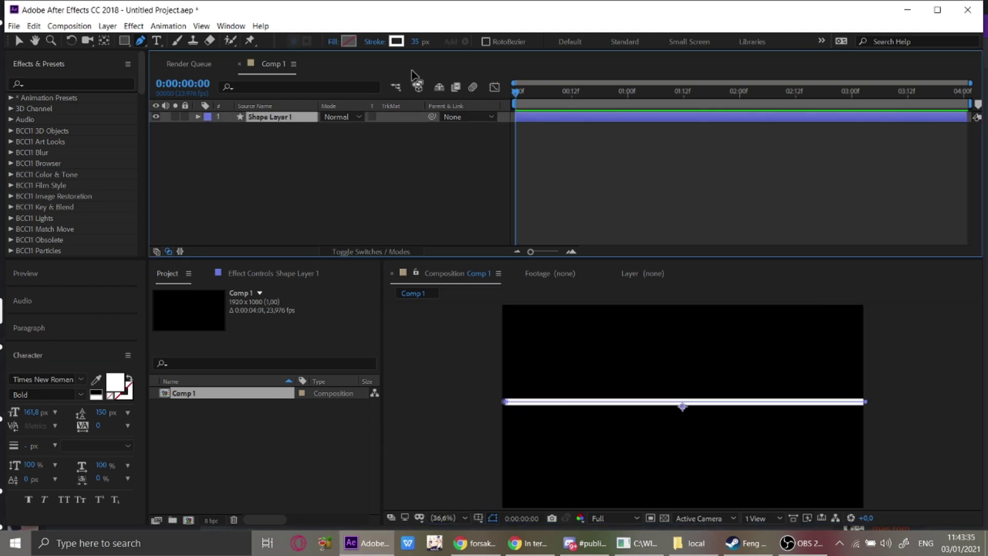
left_click_drag(479, 45, 512, 45)
left_click(420, 42)
type("200")
key("Return")
left_click(278, 150)
left_click(261, 117)
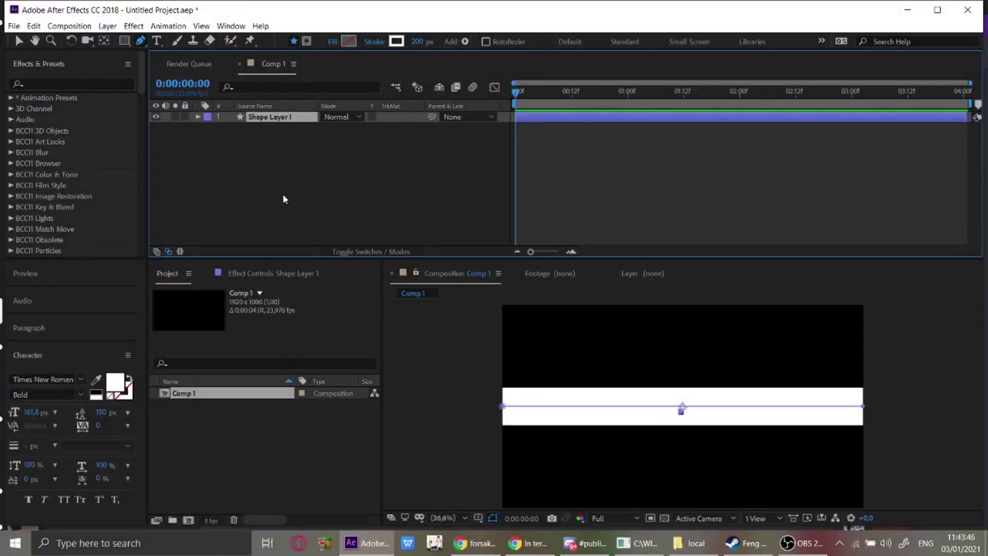
left_click(282, 199)
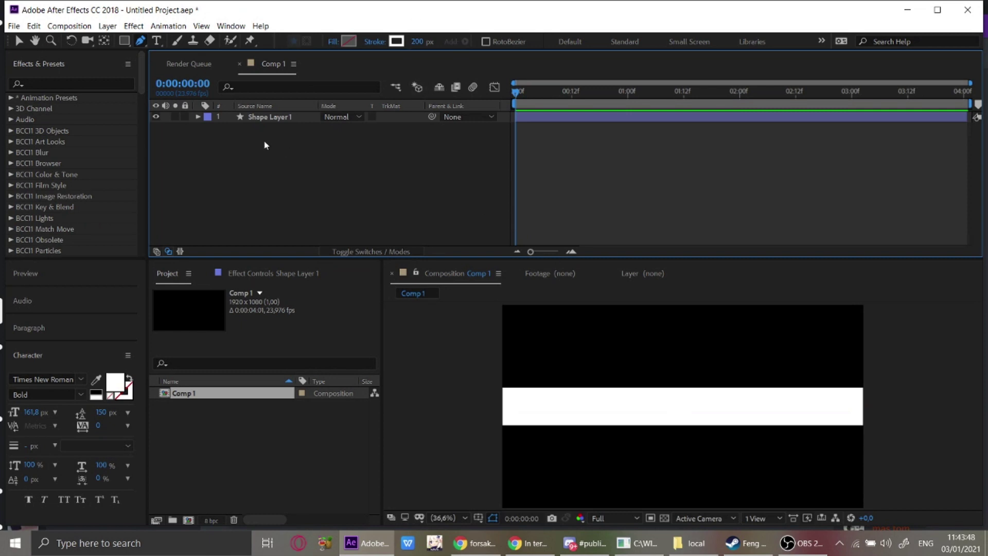
Add a Wiggle Paths operator to the contents of Shape Layer 1 and expand its properties.
left_click(199, 117)
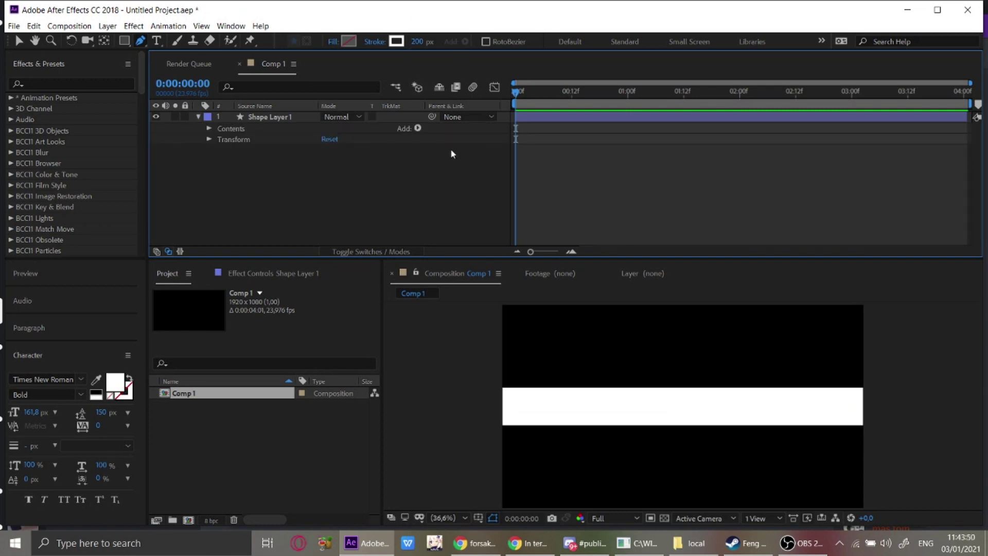
left_click(197, 117)
left_click(199, 118)
left_click(417, 128)
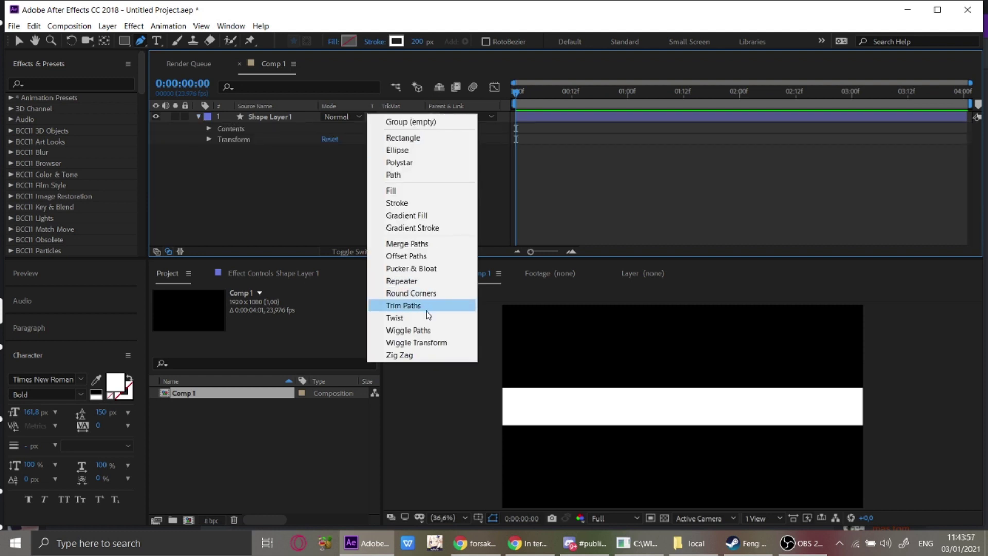
left_click(427, 330)
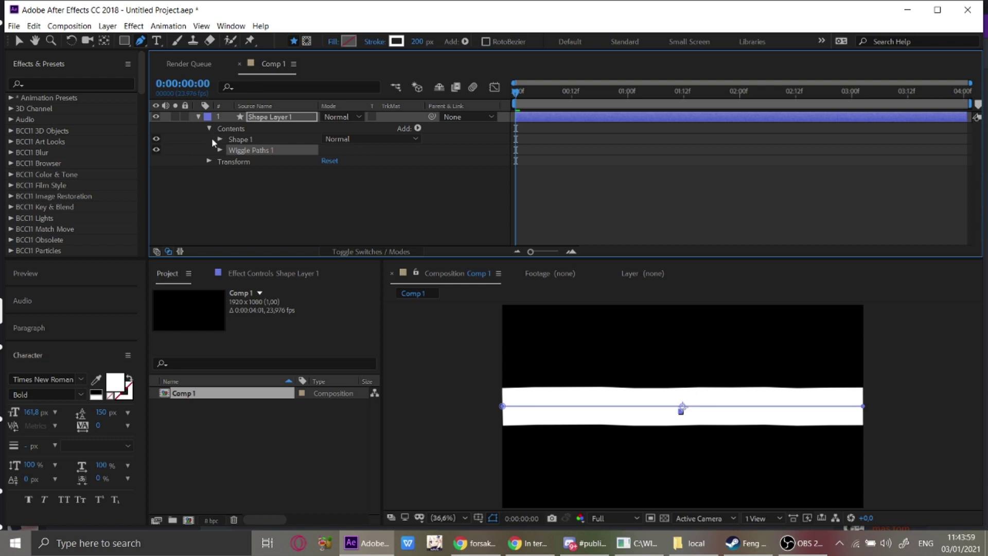
left_click(220, 149)
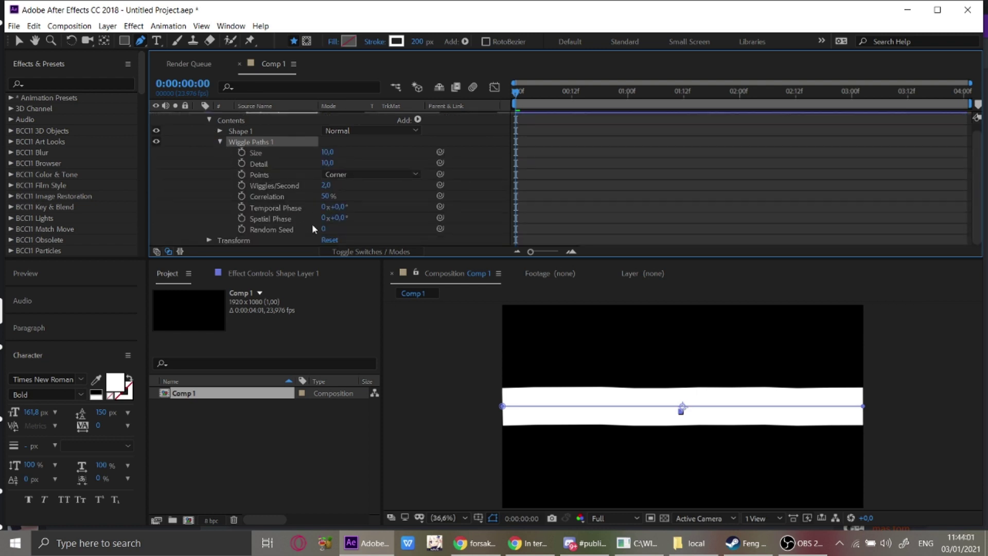
Set the Wiggle Paths size to 75 and its detail to 64.
left_click_drag(327, 152, 383, 160)
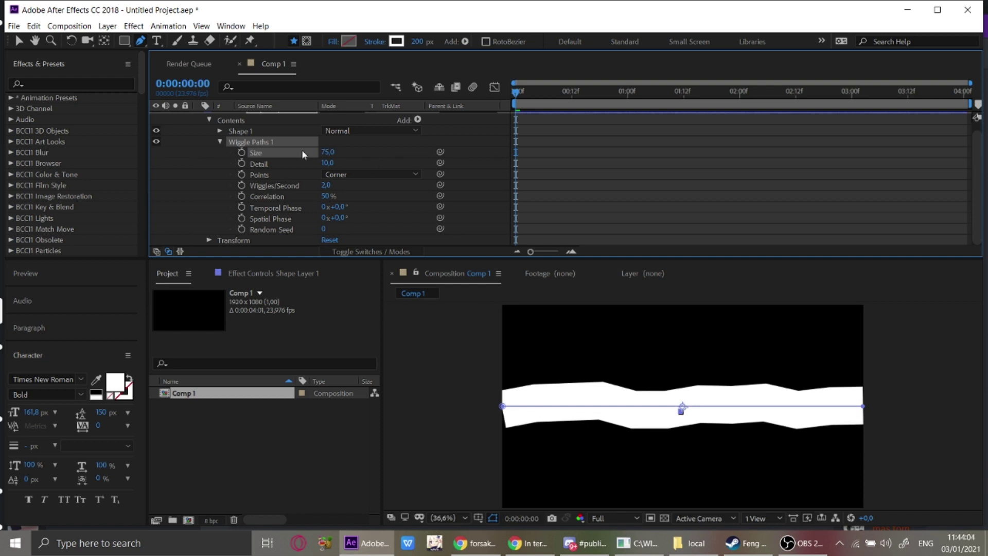
left_click_drag(328, 163, 357, 159)
left_click(354, 161)
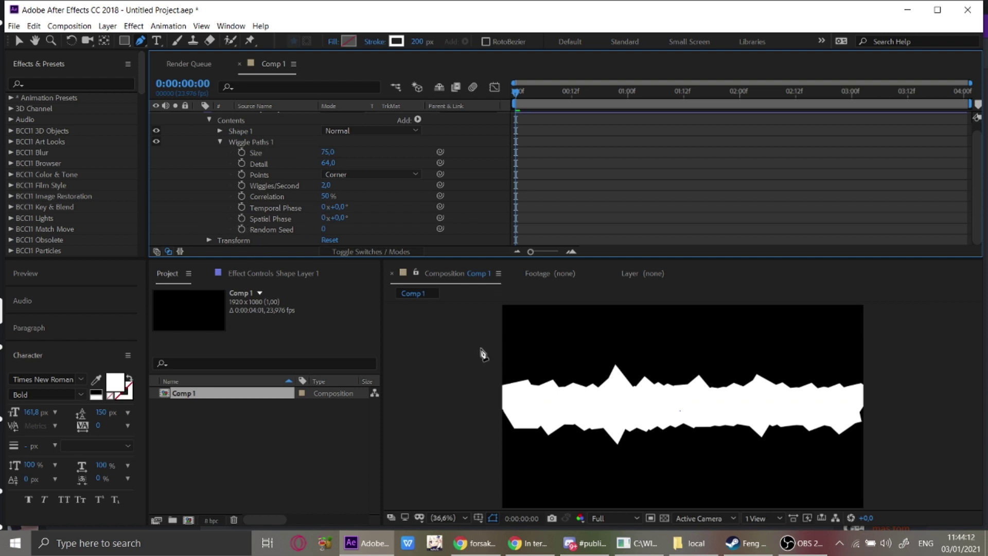
Apply the expression random(15) to the Random Seed of Wiggle Paths 1.
left_click(241, 229, "alt")
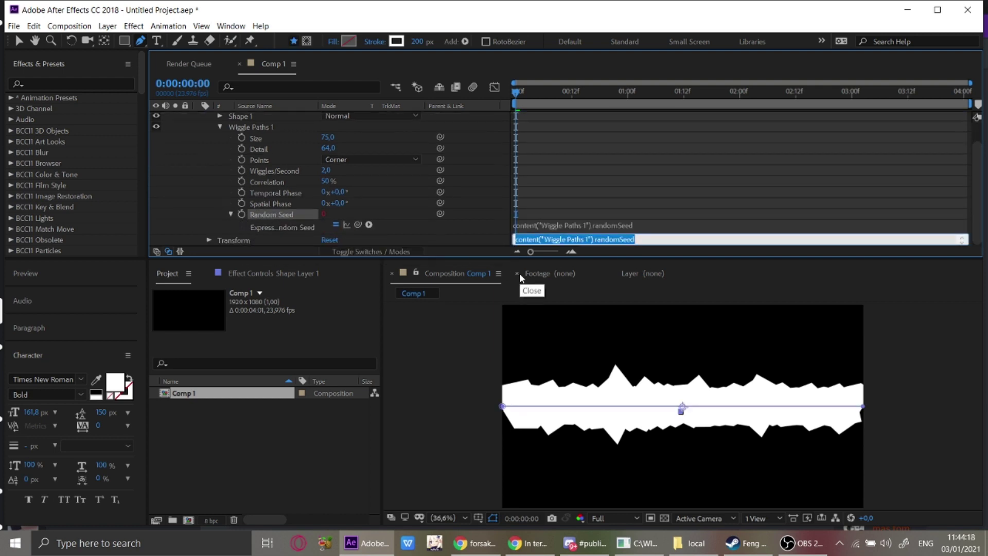
type("raom")
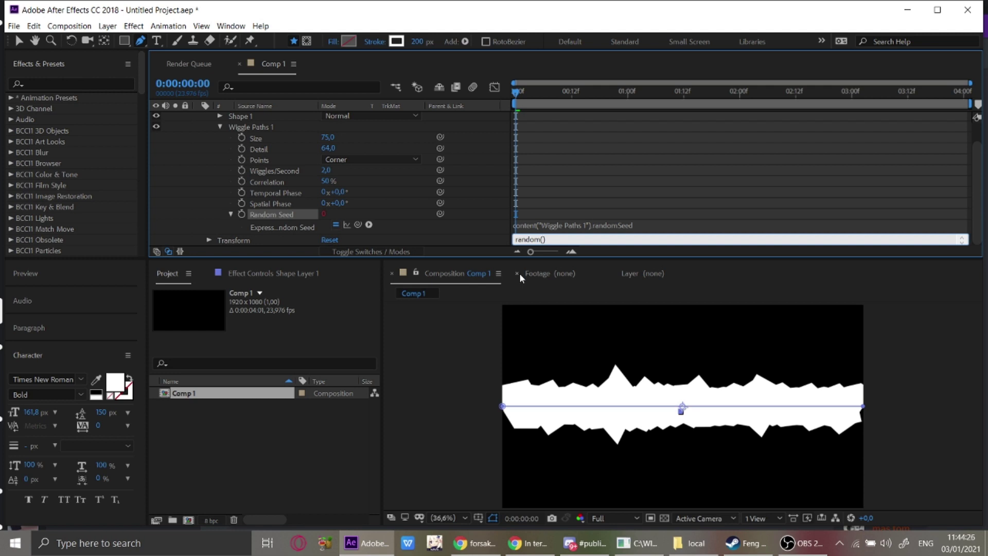
type("15")
left_click(629, 138)
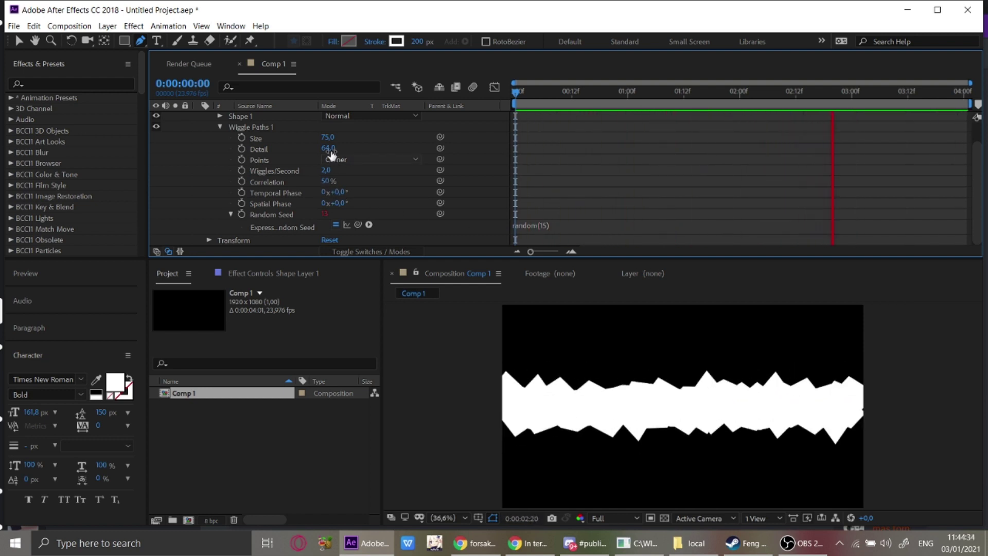
Set the Wiggle Paths size to 212 and its detail to 21 while previewing the animation.
left_click_drag(327, 137, 418, 143)
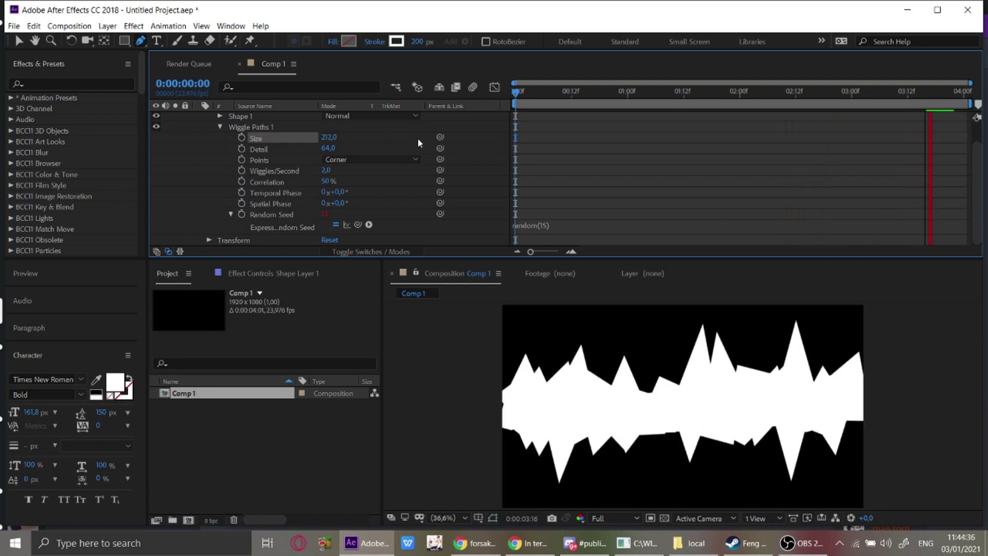
left_click_drag(329, 149, 306, 161)
left_click(329, 148)
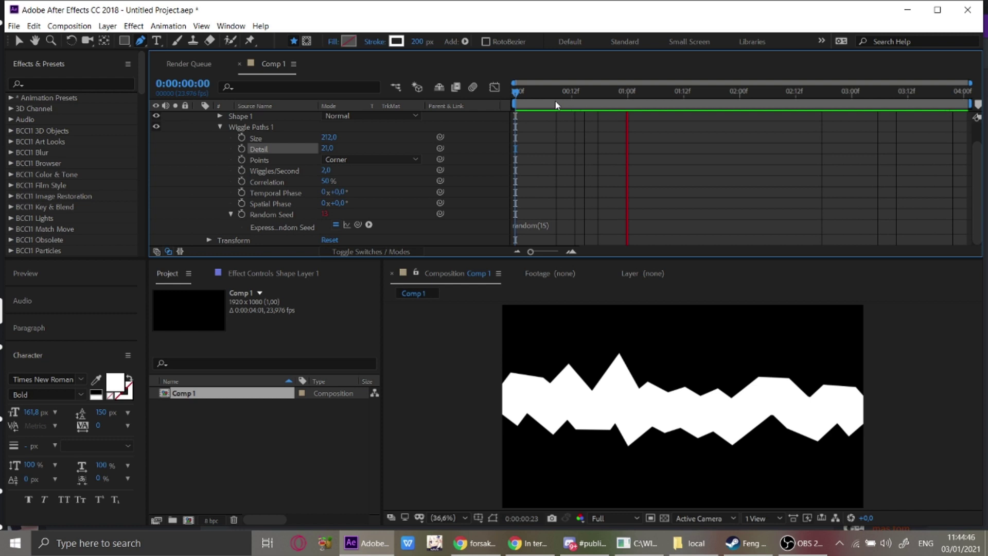
key("space")
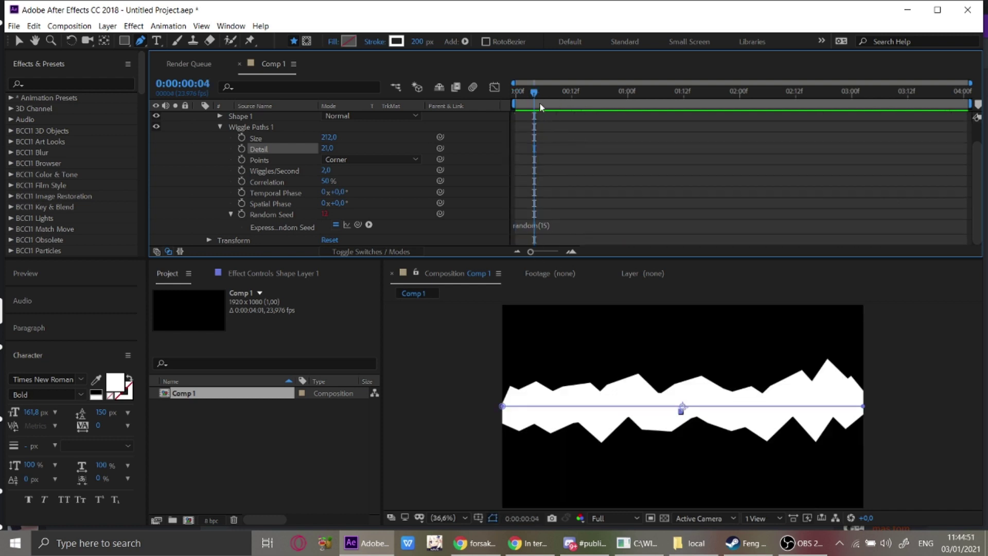
Apply the Posterize Time effect to Shape Layer 1.
left_click_drag(532, 99, 525, 98)
scroll(557, 157, "up", 2)
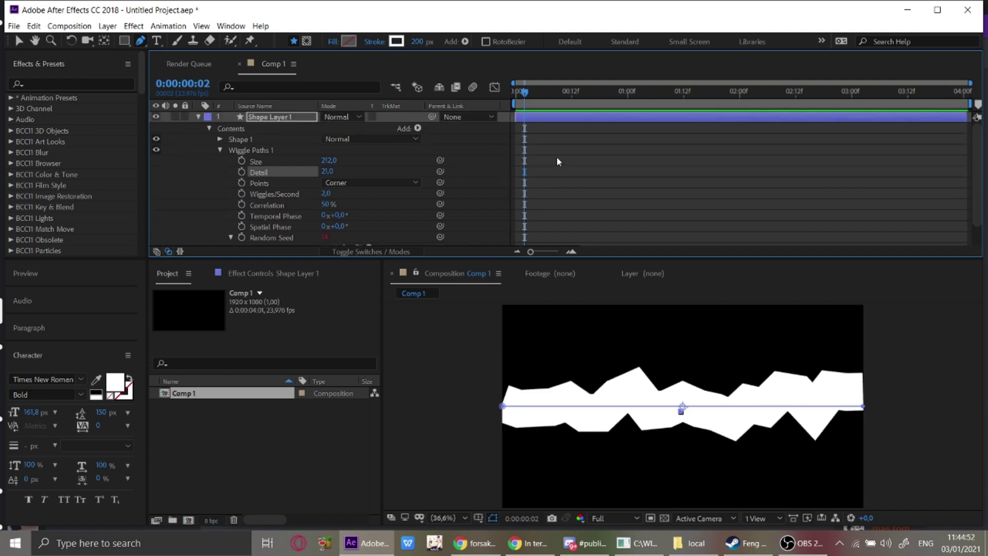
left_click(539, 121)
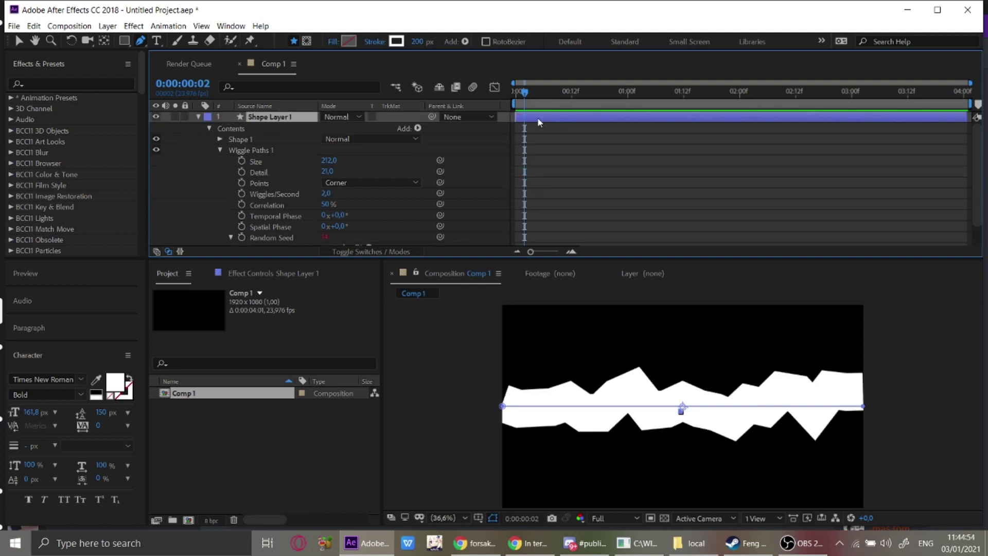
left_click(542, 149)
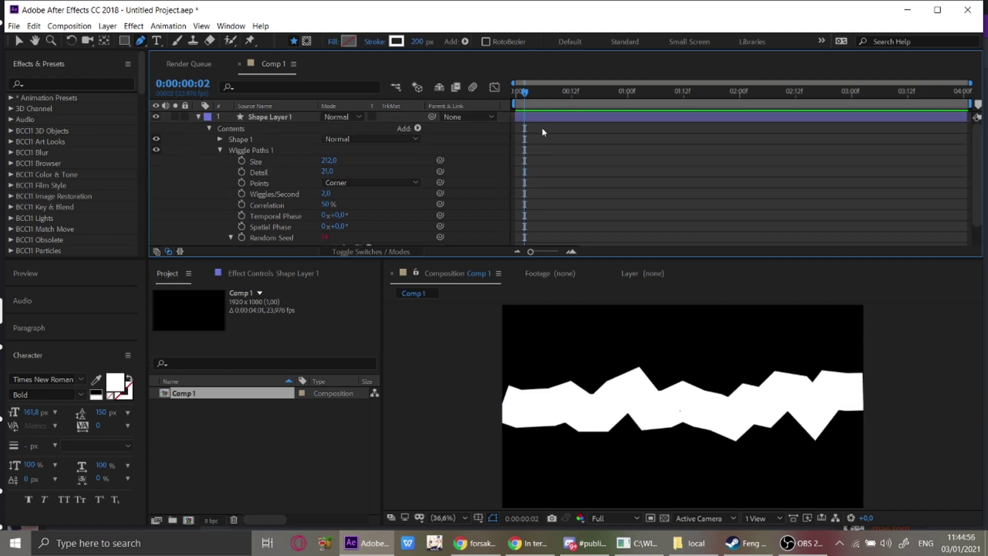
left_click(542, 118)
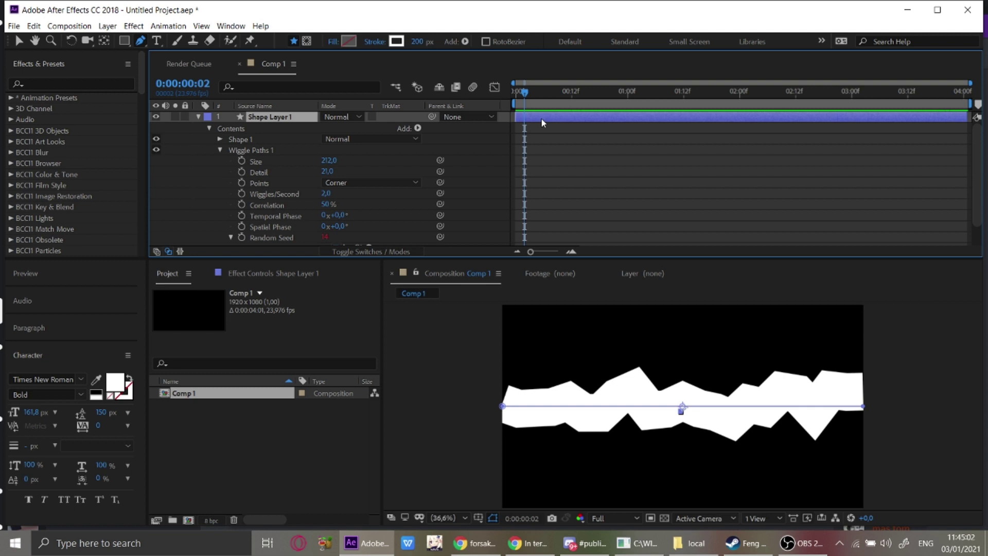
key("ctrl+space")
type("poster")
key("Down")
key("Return")
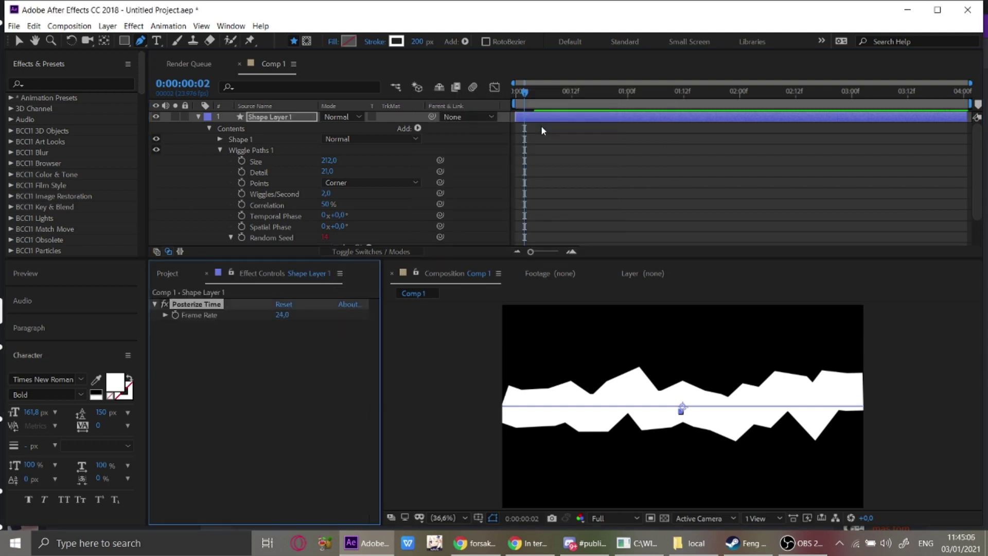
Set the Posterize Time frame rate to 10 and preview the jagged line animation.
key("v")
left_click(282, 315)
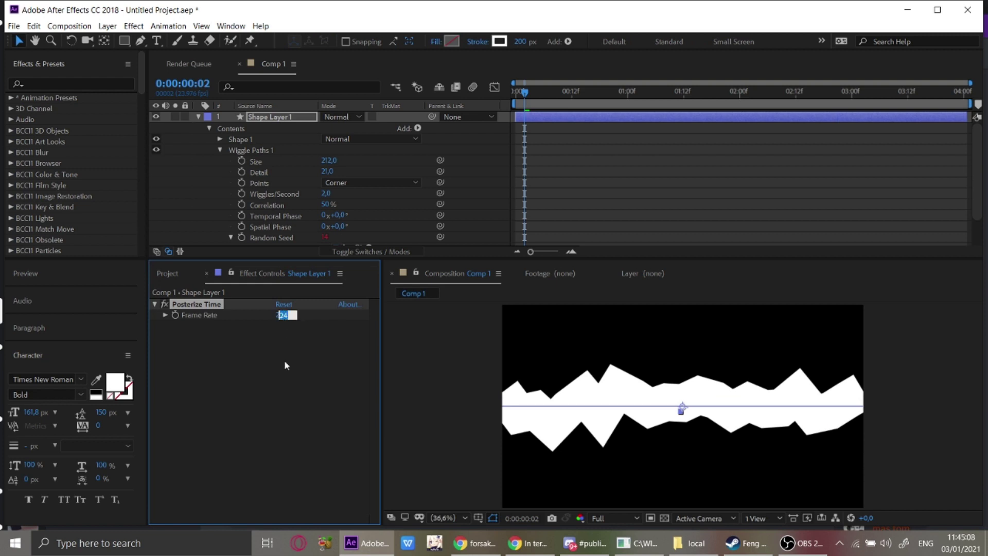
left_click(284, 371)
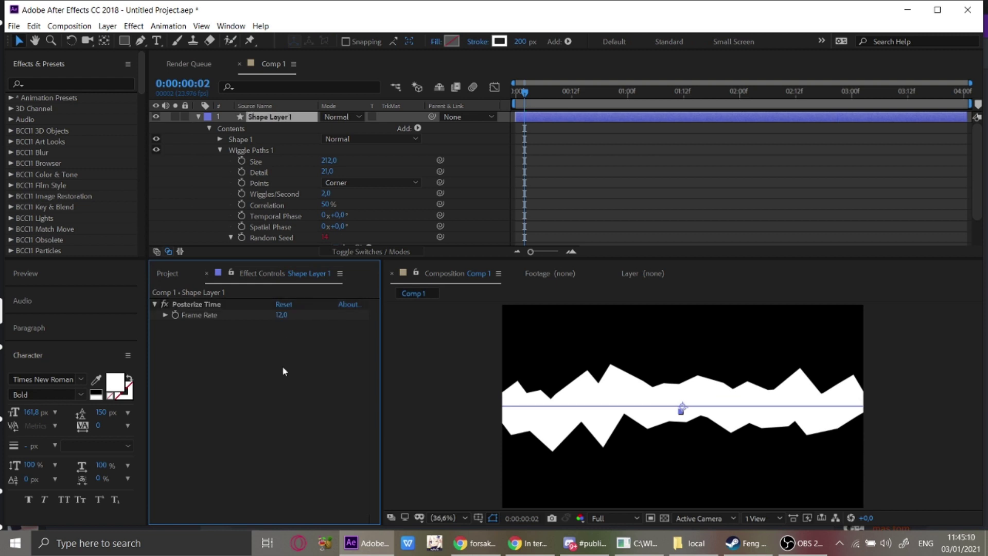
left_click(279, 314)
left_click(295, 371)
key("space")
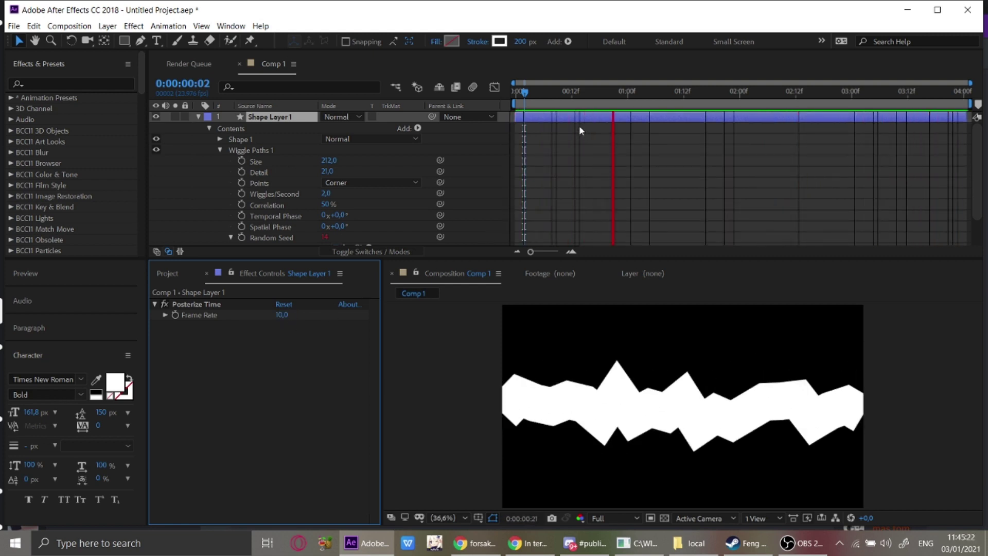
left_click(562, 105)
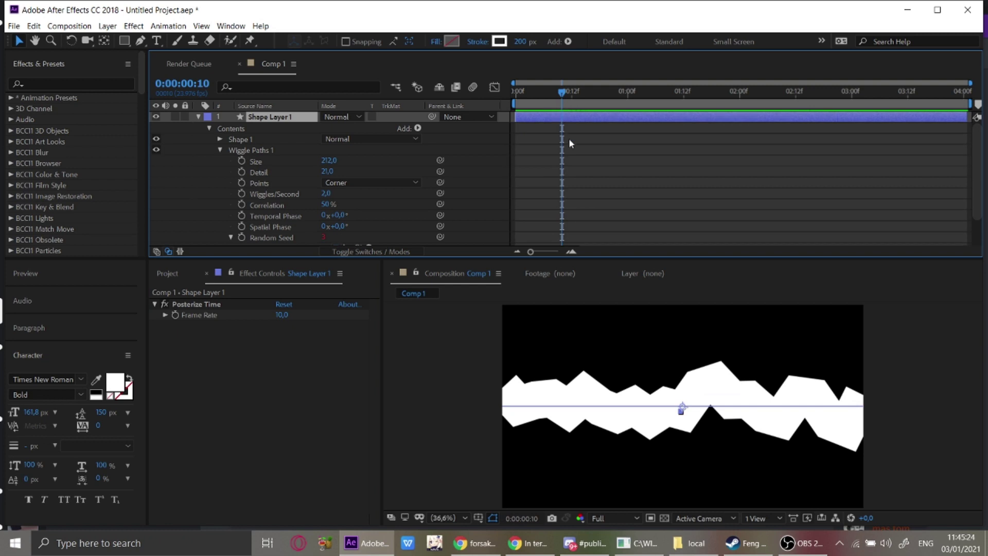
Collapse Shape Layer 1's properties and duplicate the layer with its wiggle and Posterize Time settings.
left_click(571, 181)
left_click(544, 119)
left_click(198, 118)
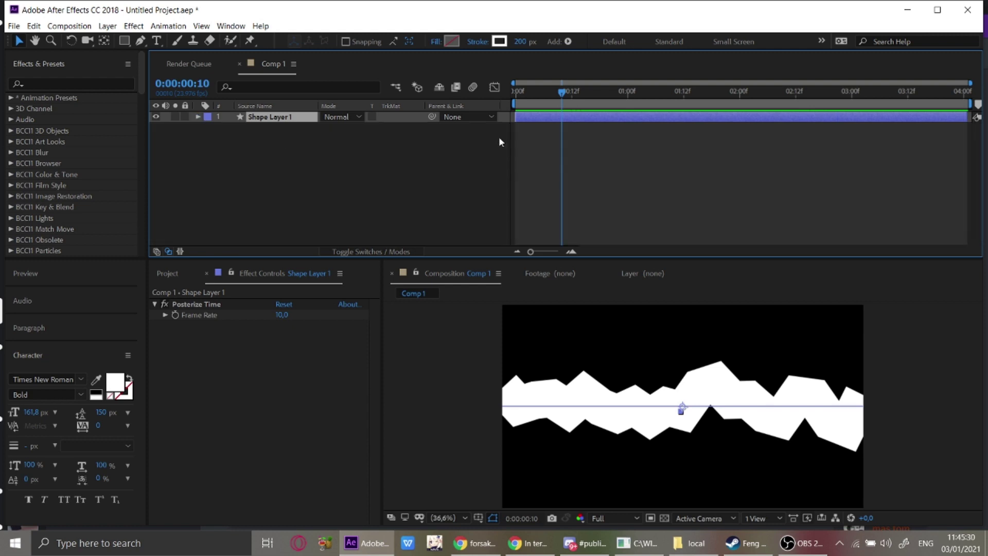
key("ctrl+d")
left_click(543, 155)
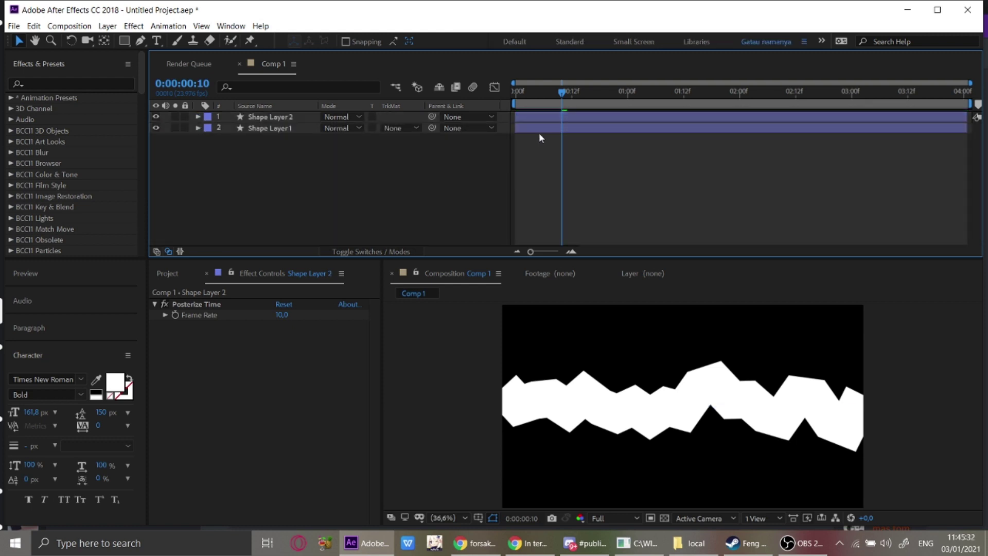
Set the stroke width of the lower jagged line, Shape Layer 1, to 10 px and preview the animation.
left_click(541, 130)
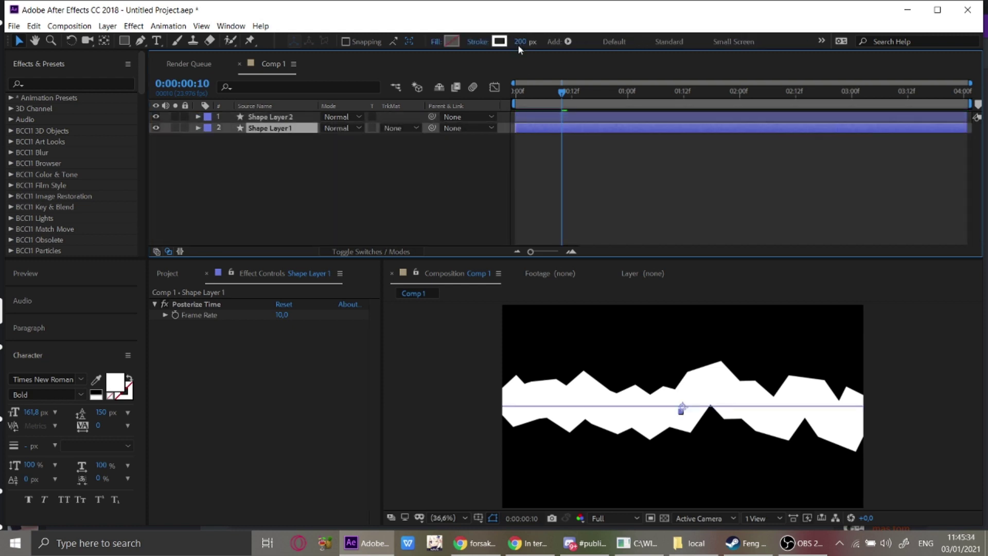
type("10")
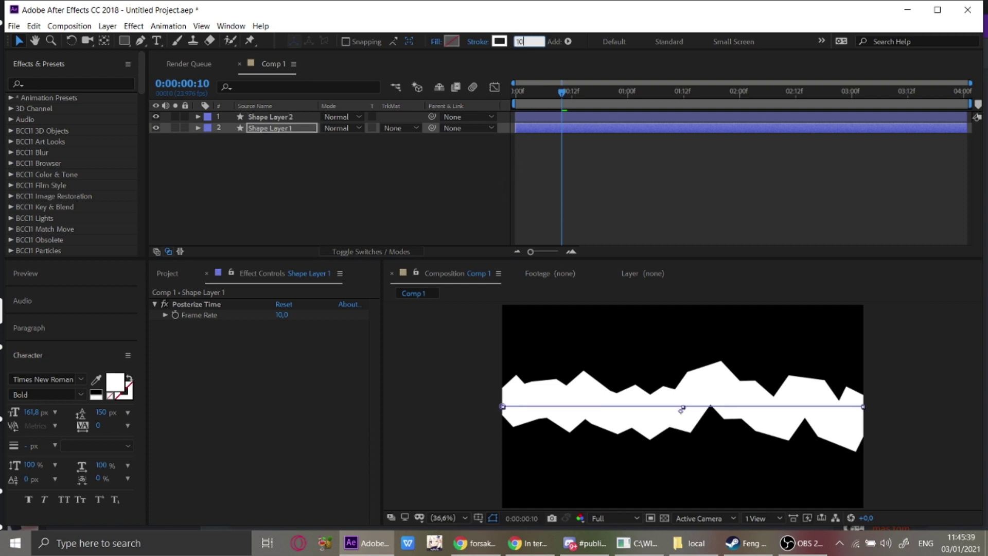
key("Return")
left_click(377, 183)
key("space")
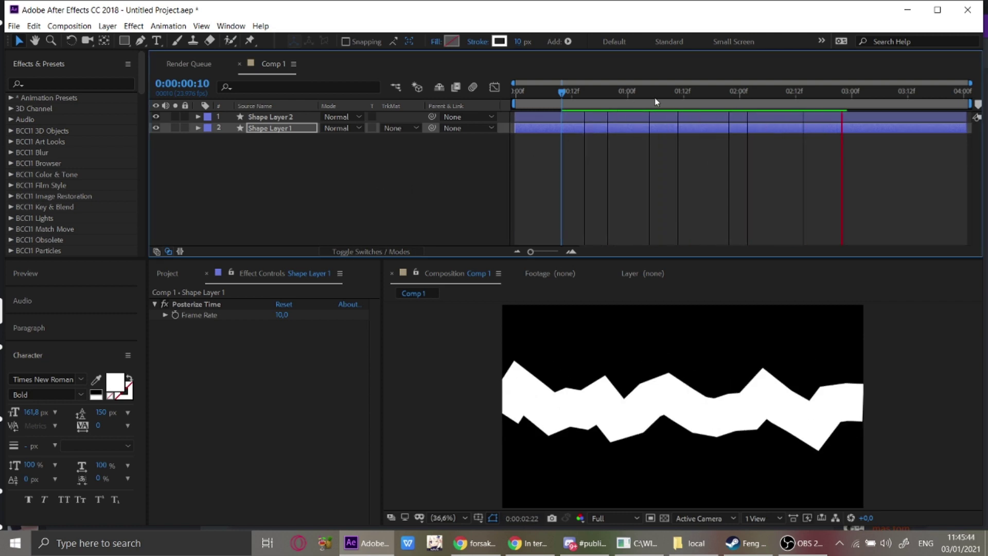
At 0:00:01:14, scale the thin outline on Shape Layer 1 to 200% in both dimensions and preview the result.
left_click_drag(655, 98, 695, 104)
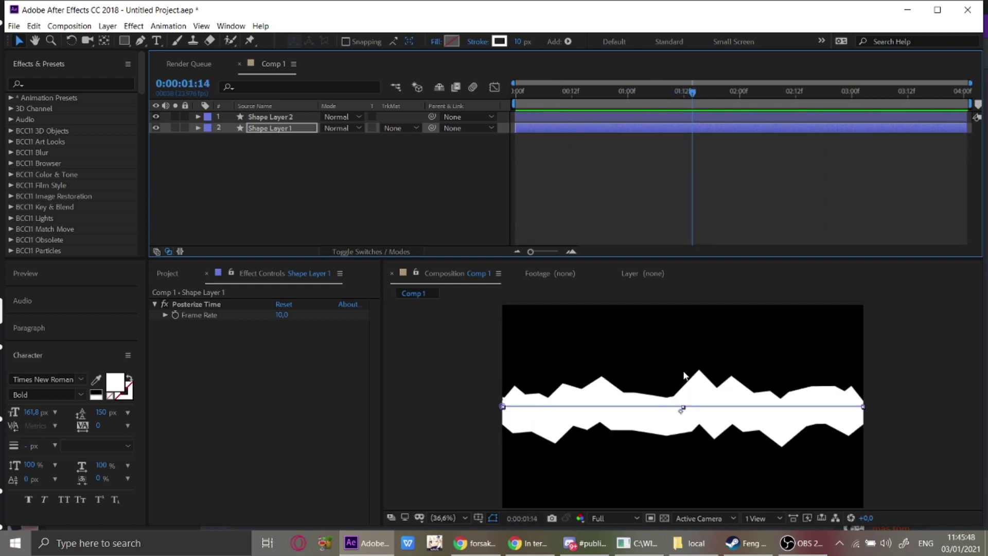
key("s")
left_click(359, 140)
left_click(366, 170)
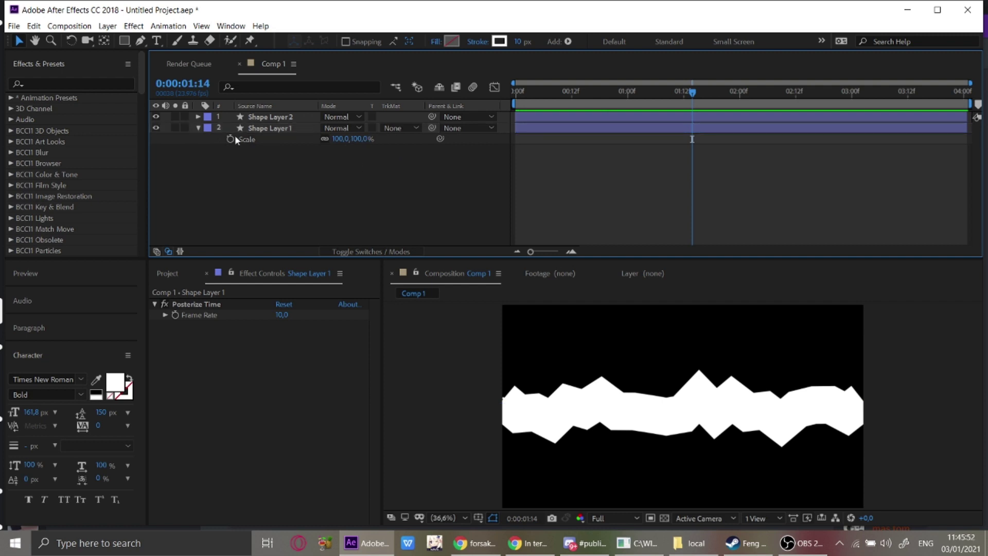
left_click(198, 128)
left_click(198, 128)
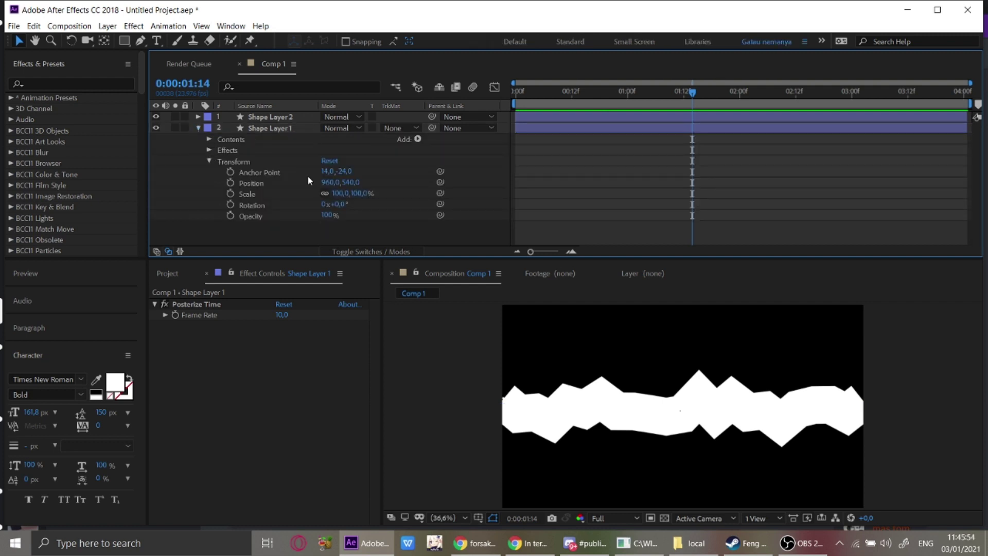
left_click_drag(355, 193, 403, 199)
left_click(362, 194)
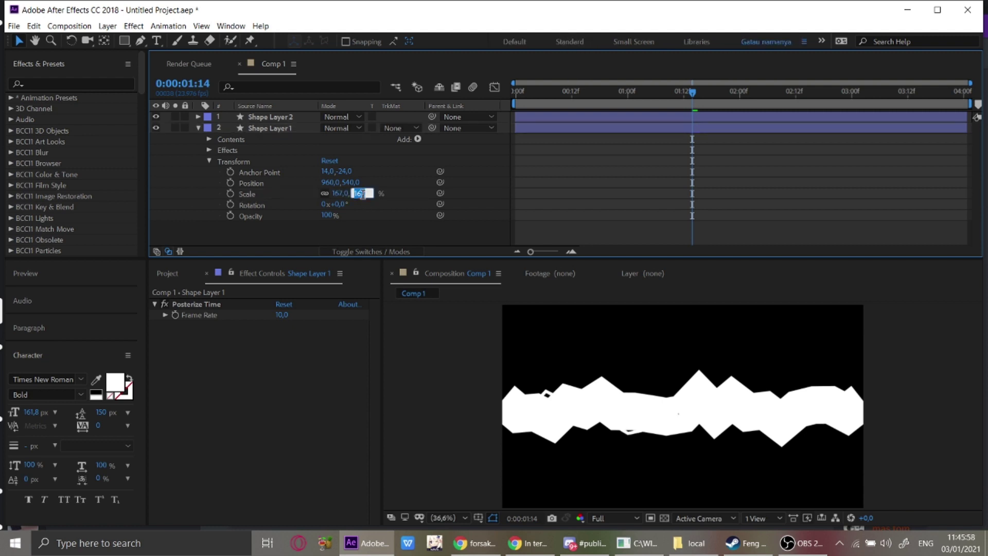
type("200")
key("Return")
key("space")
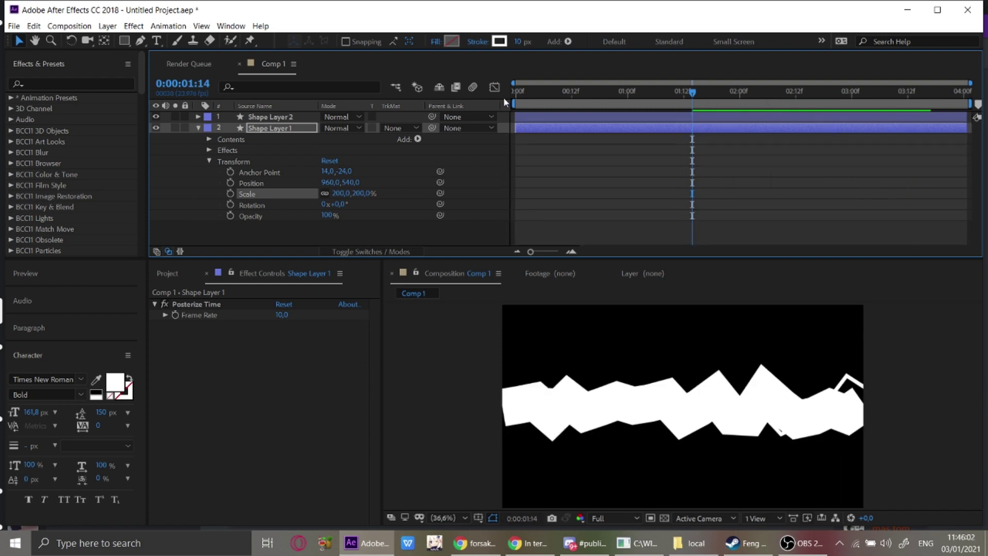
key("space")
left_click_drag(516, 98, 556, 97)
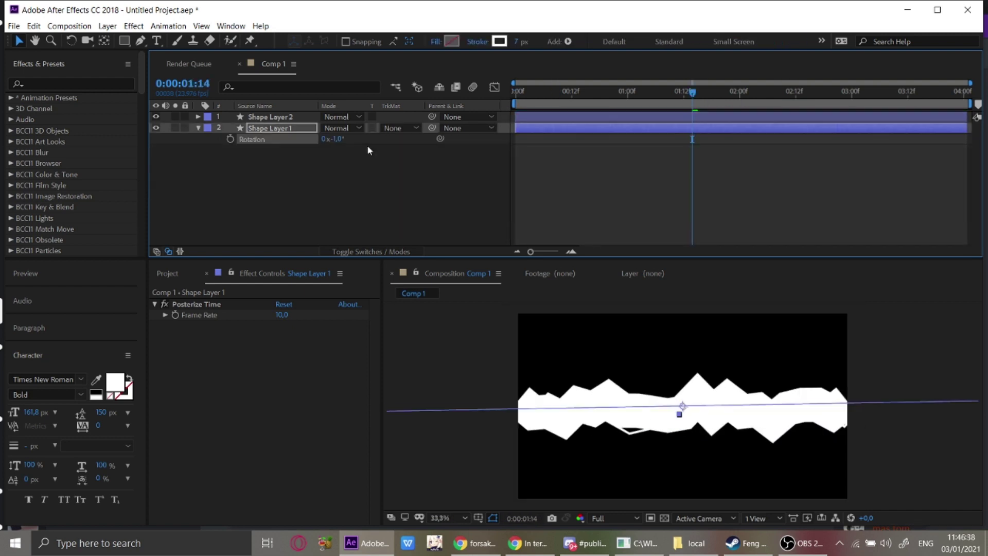
Shift the thin outline on Shape Layer 1 vertically and duplicate the layer.
key("p")
left_click_drag(355, 139, 414, 144)
key("ctrl+d")
Move Shape Layer 1 vertically to position 960, 405 and preview the layered outlines around the strip.
left_click_drag(350, 150, 386, 150)
left_click(290, 199)
key("space")
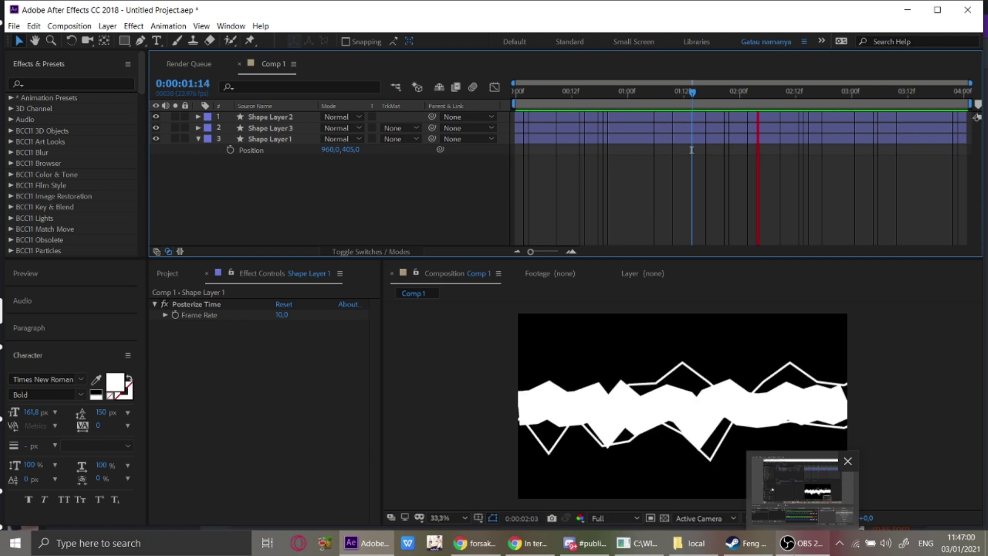
left_click(803, 489)
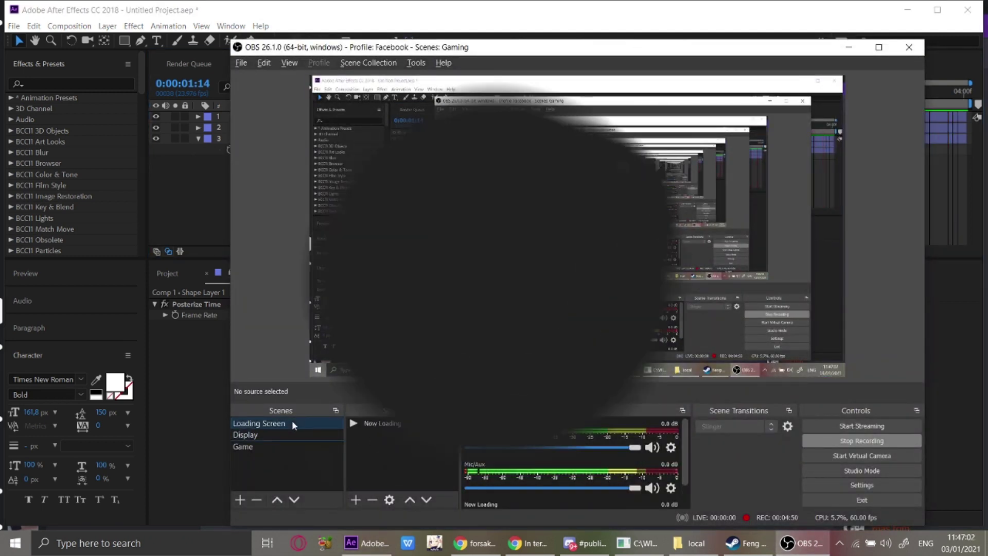